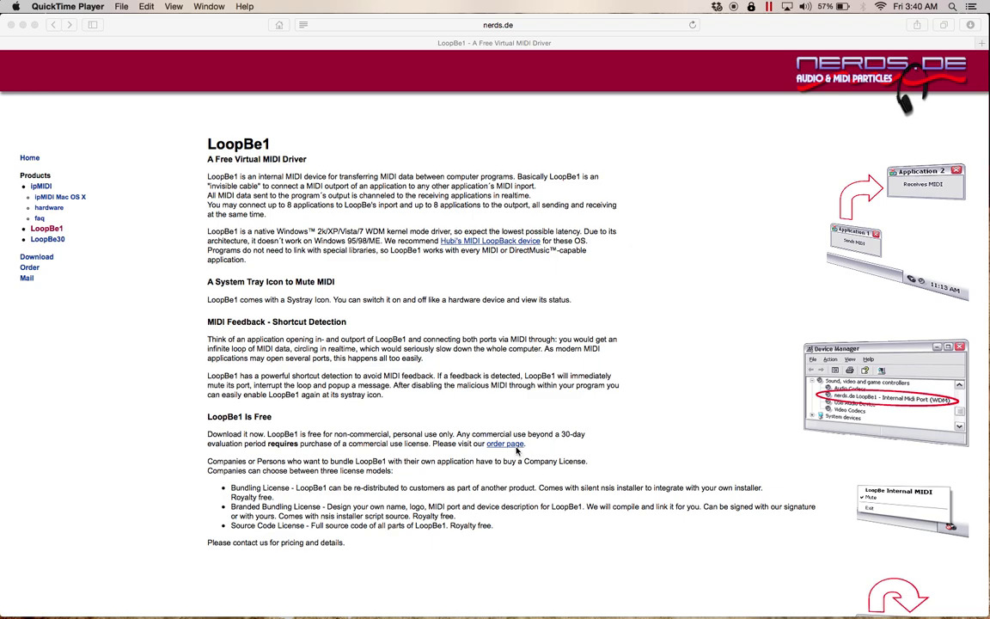
- Bring Safari forward and follow the LoopBe1 page's link to the nerds.de order page
{"action": "left_click", "coordinate": [504, 446]}
- Open the nerds.de order page, then swap between the Mac desktop and Windows lighting space
{"action": "left_click", "coordinate": [504, 445]}
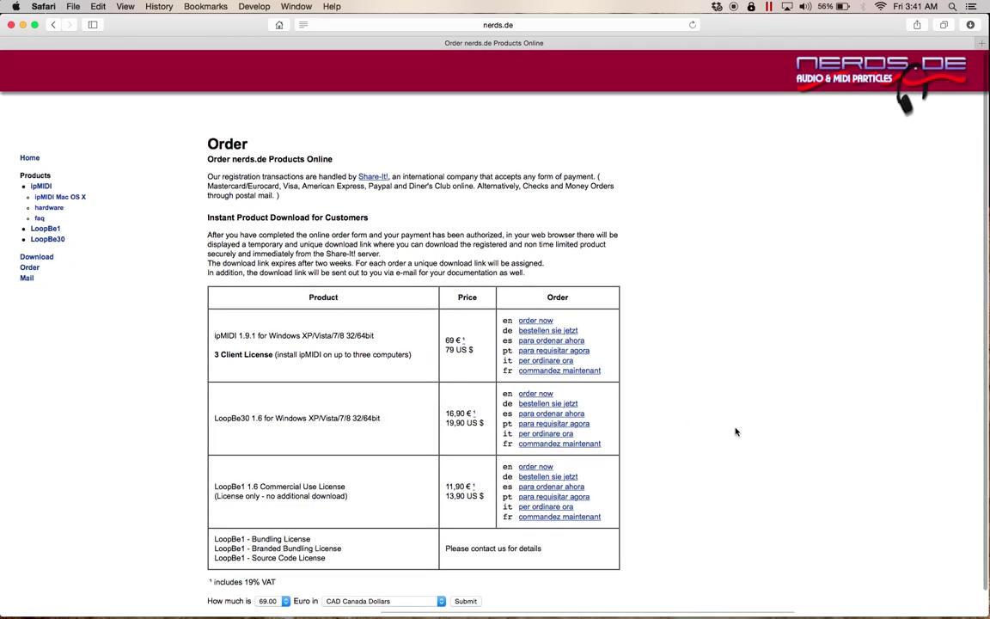
{"action": "key", "text": "ctrl+Right"}
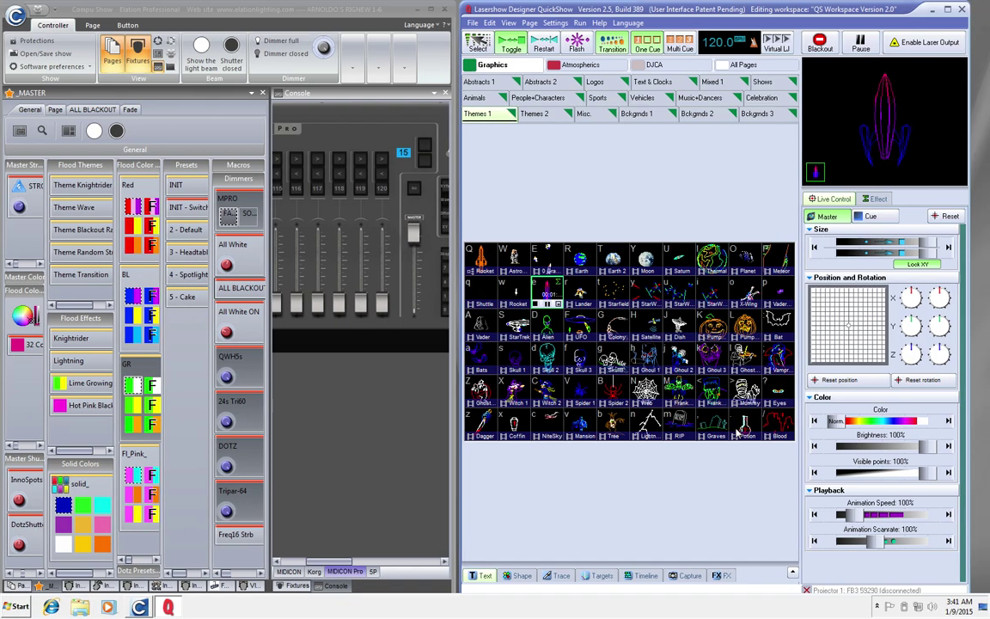
{"action": "key", "text": "ctrl+Left"}
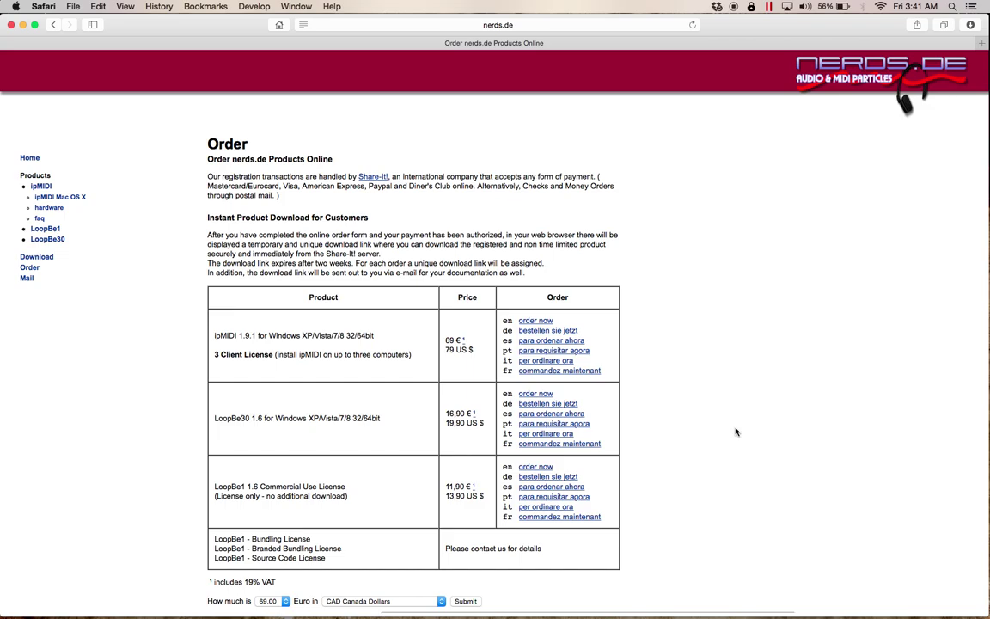
{"action": "key", "text": "ctrl+Right"}
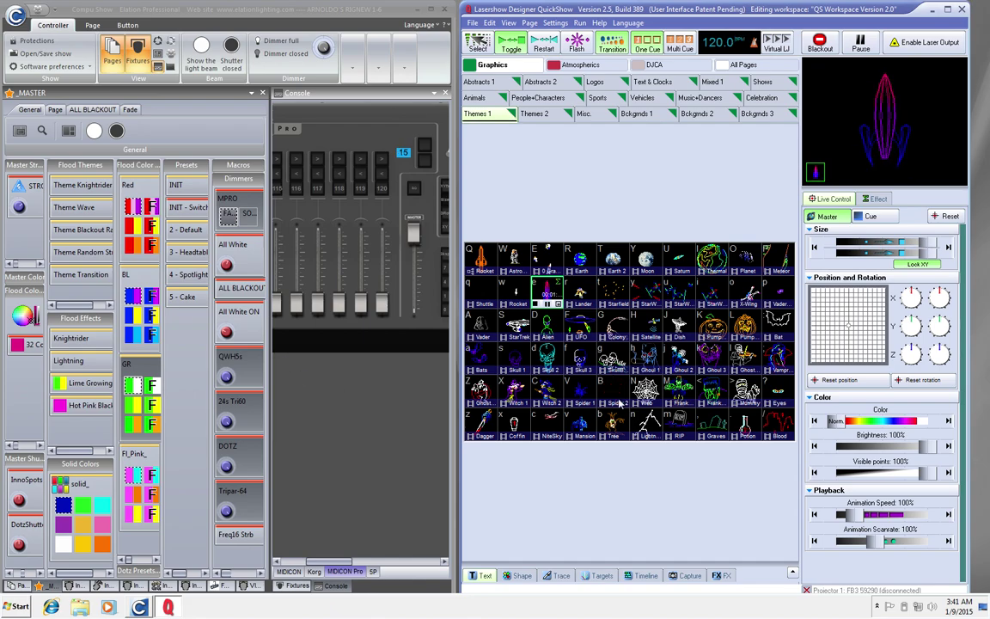
{"action": "left_click", "coordinate": [878, 607]}
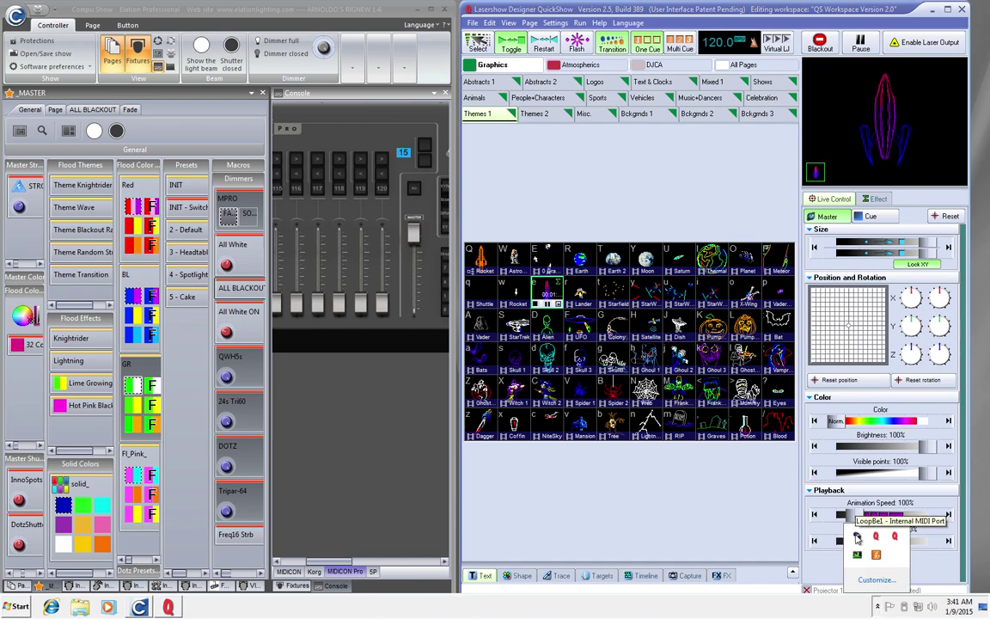
{"action": "left_click", "coordinate": [722, 487]}
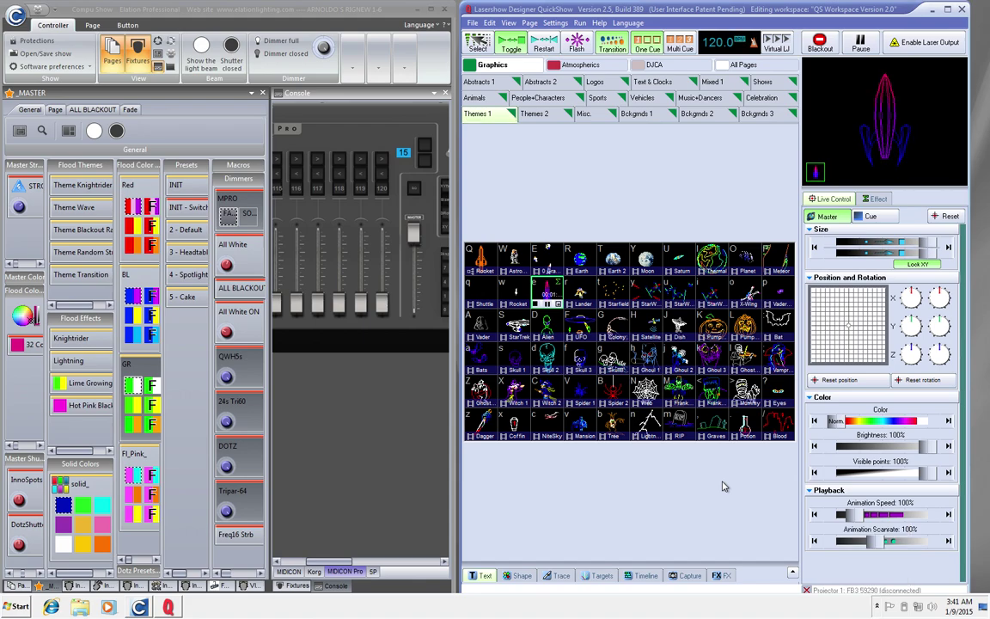
{"action": "left_click", "coordinate": [16, 16]}
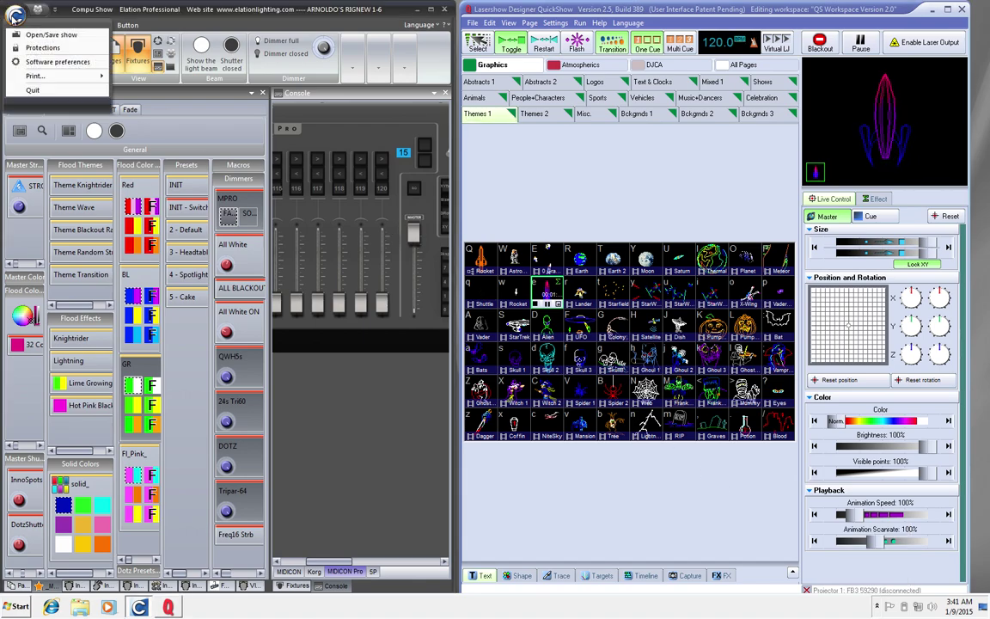
{"action": "left_click", "coordinate": [45, 62]}
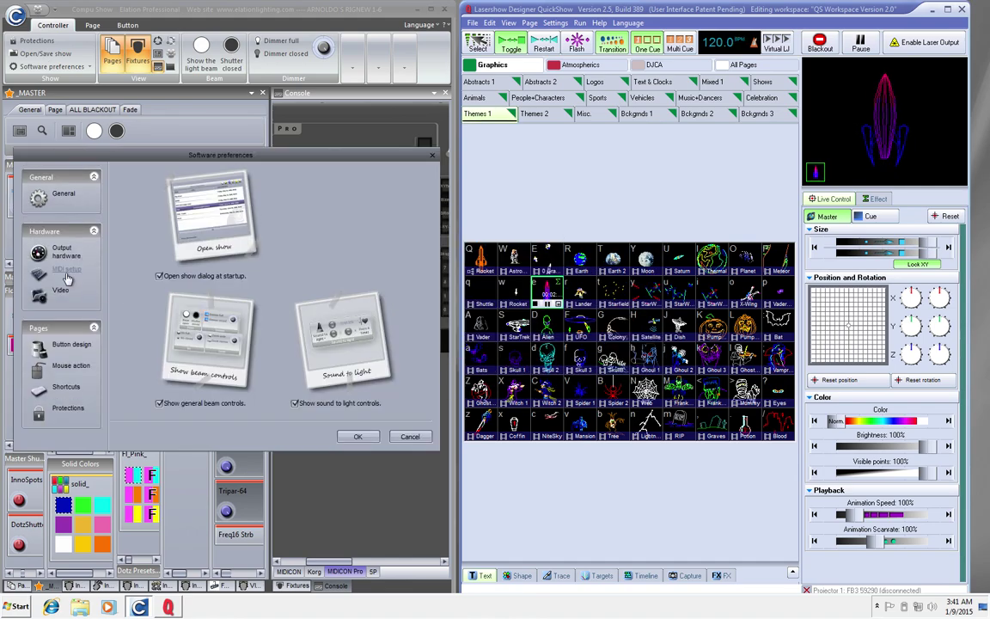
{"action": "left_click", "coordinate": [62, 268]}
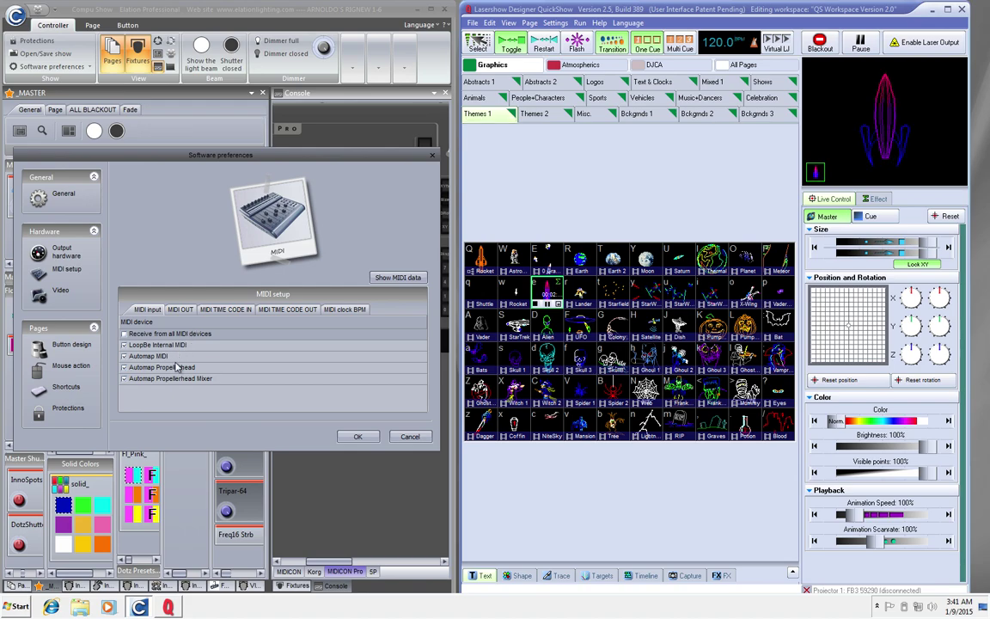
{"action": "left_click", "coordinate": [178, 311]}
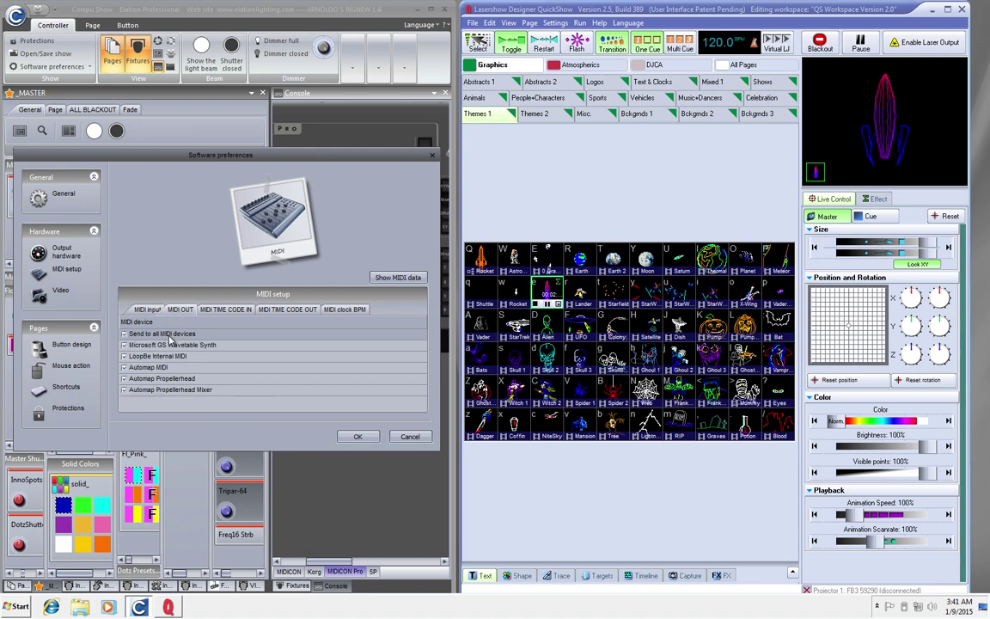
{"action": "left_click", "coordinate": [409, 436]}
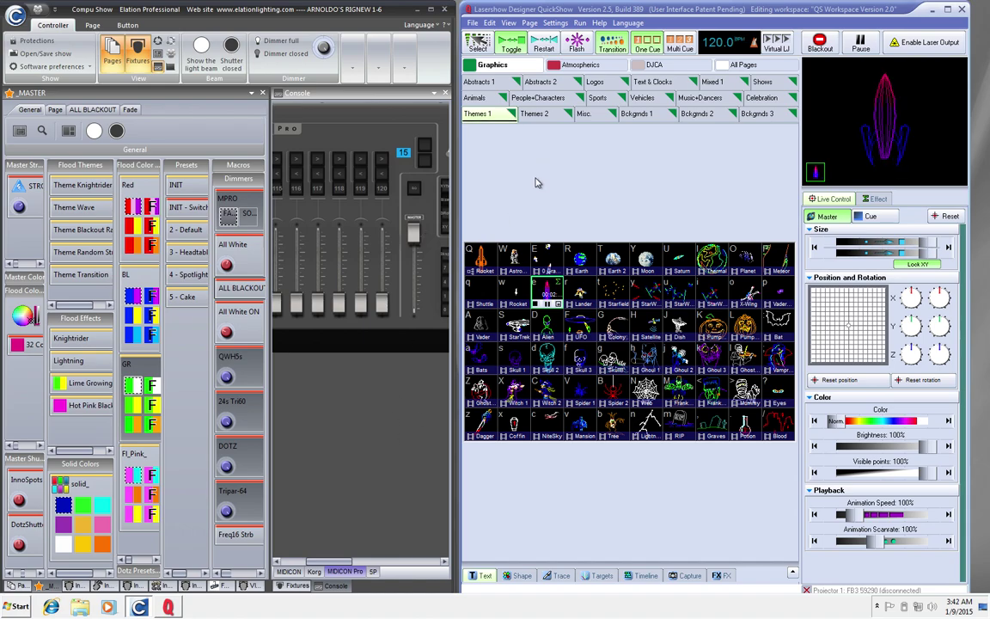
{"action": "left_click", "coordinate": [489, 23]}
{"action": "mouse_move", "coordinate": [515, 26]}
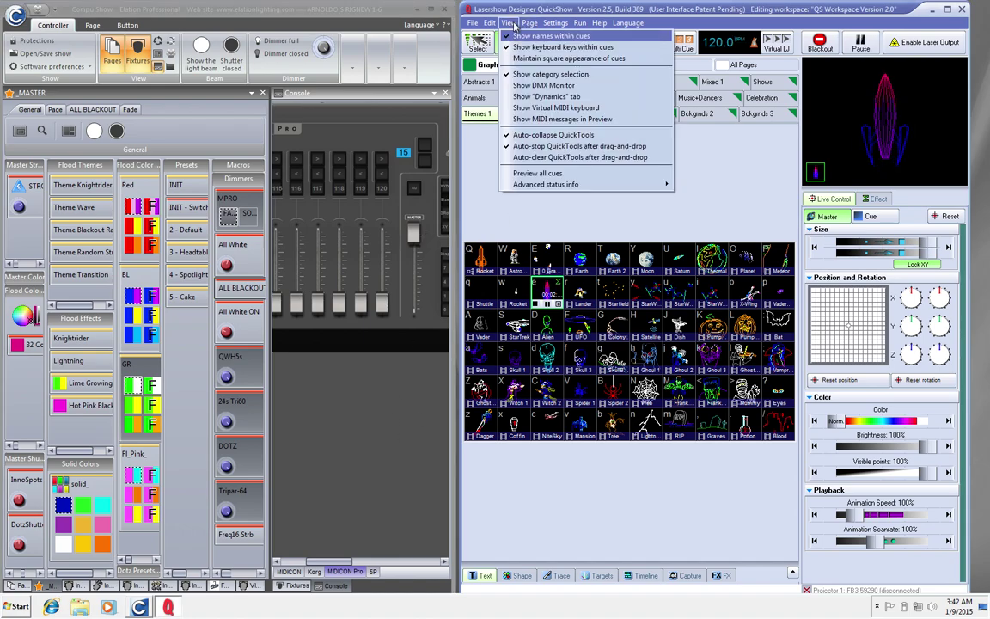
{"action": "mouse_move", "coordinate": [569, 26]}
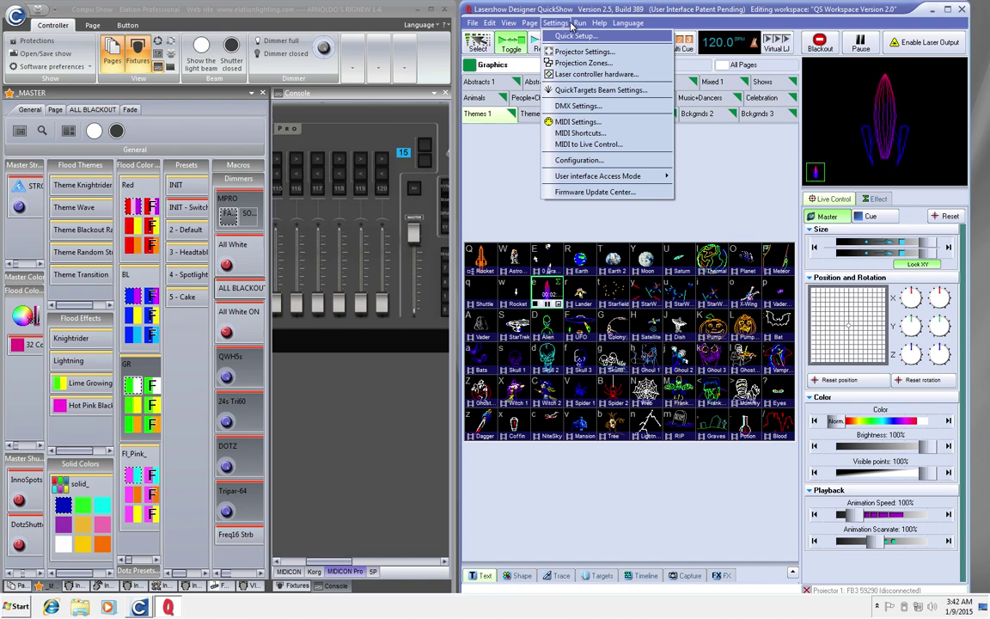
{"action": "left_click", "coordinate": [609, 125]}
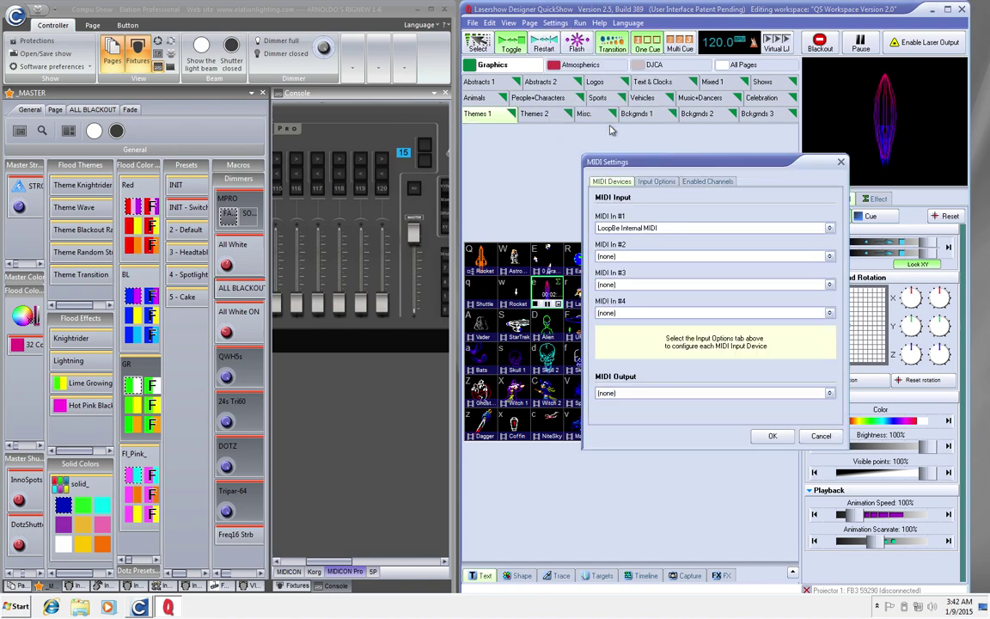
{"action": "left_click", "coordinate": [819, 437]}
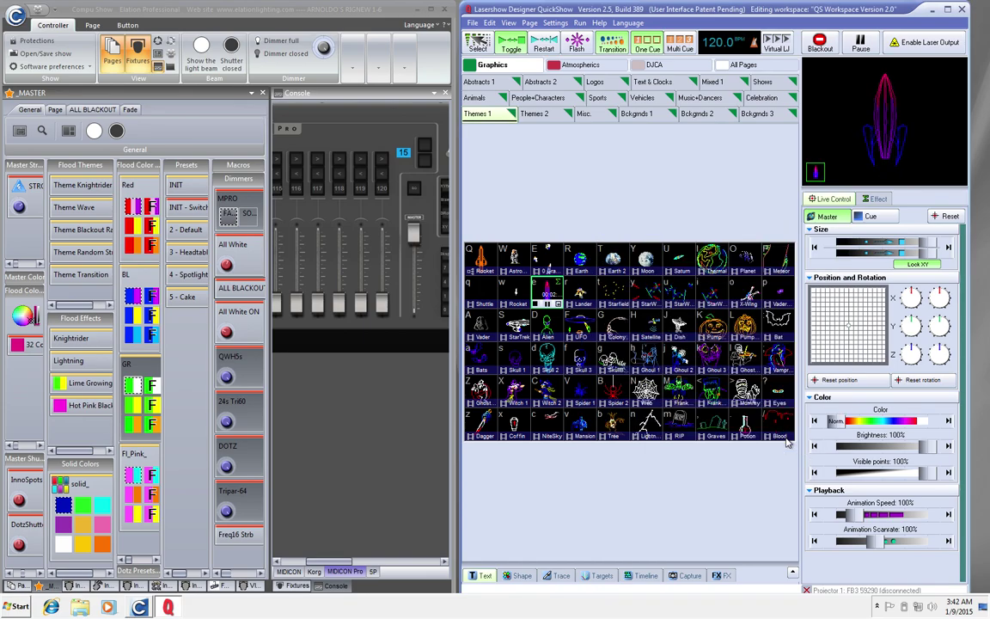
- Show and scroll through the console's SP page
{"action": "left_click", "coordinate": [373, 571]}
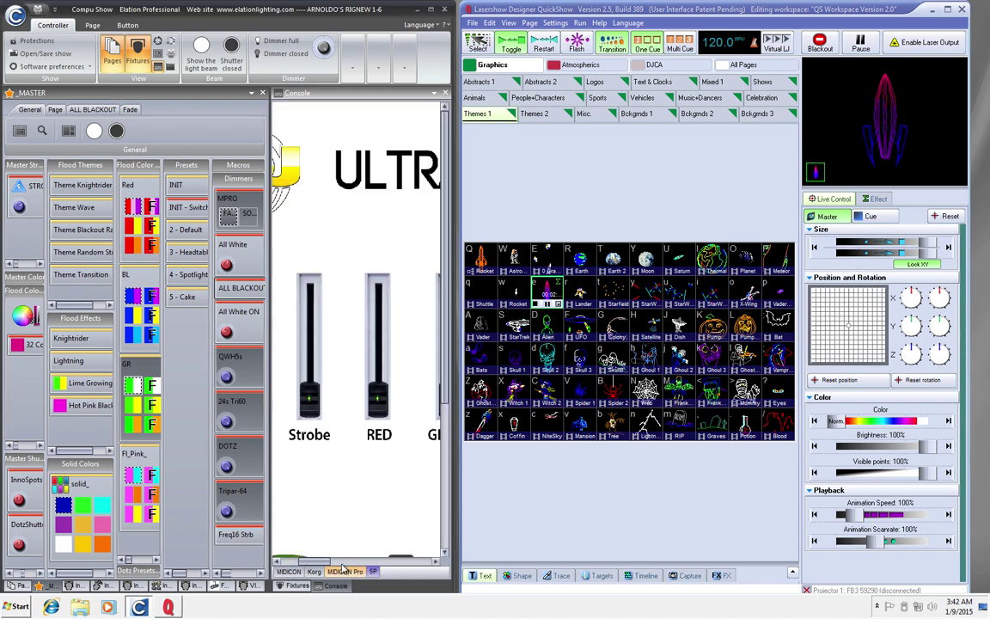
{"action": "left_click_drag", "start_coordinate": [325, 562], "coordinate": [292, 564]}
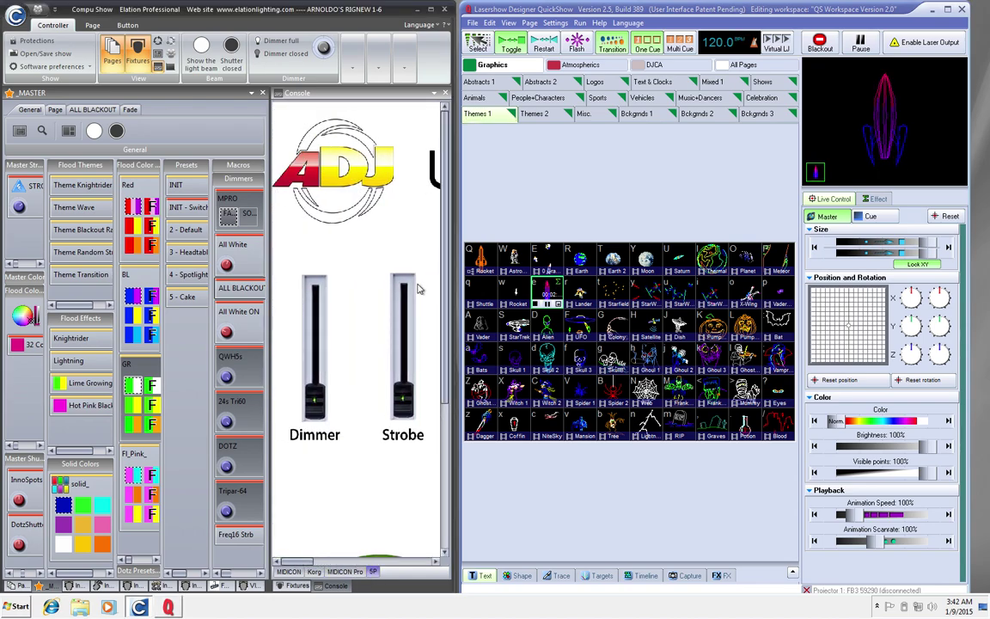
{"action": "scroll", "coordinate": [447, 318], "scroll_direction": "down", "scroll_amount": 1}
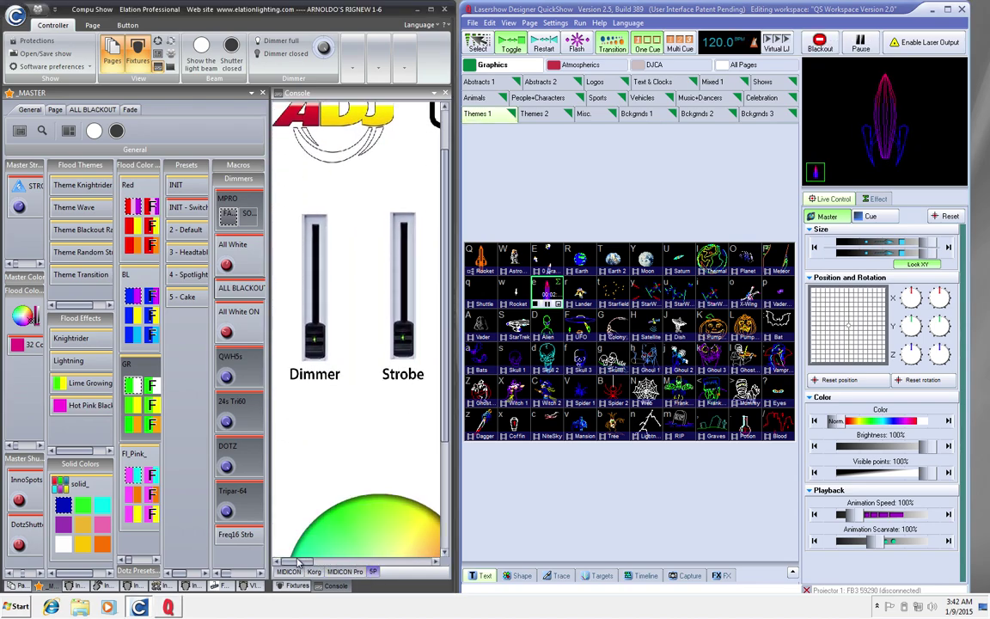
{"action": "mouse_move", "coordinate": [294, 563]}
{"action": "left_mouse_down"}
{"action": "mouse_move", "coordinate": [368, 563]}
{"action": "mouse_move", "coordinate": [294, 562]}
{"action": "left_mouse_up"}
- Switch the console to the MIDICON Pro and advance its fader bank twice from 15
{"action": "left_click", "coordinate": [315, 573]}
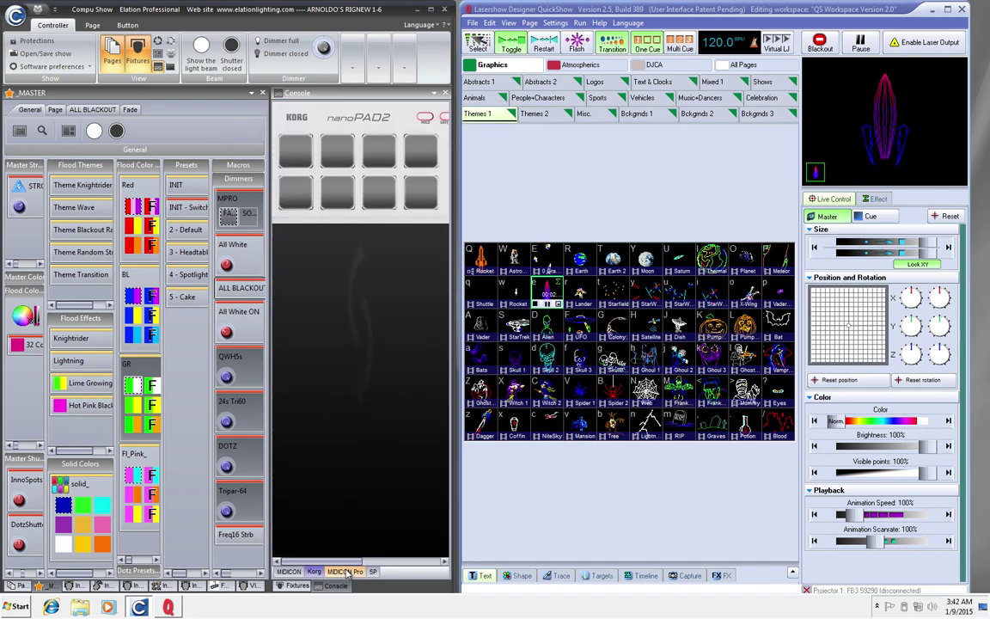
{"action": "left_click", "coordinate": [341, 572]}
{"action": "left_click_drag", "start_coordinate": [311, 563], "coordinate": [341, 563]}
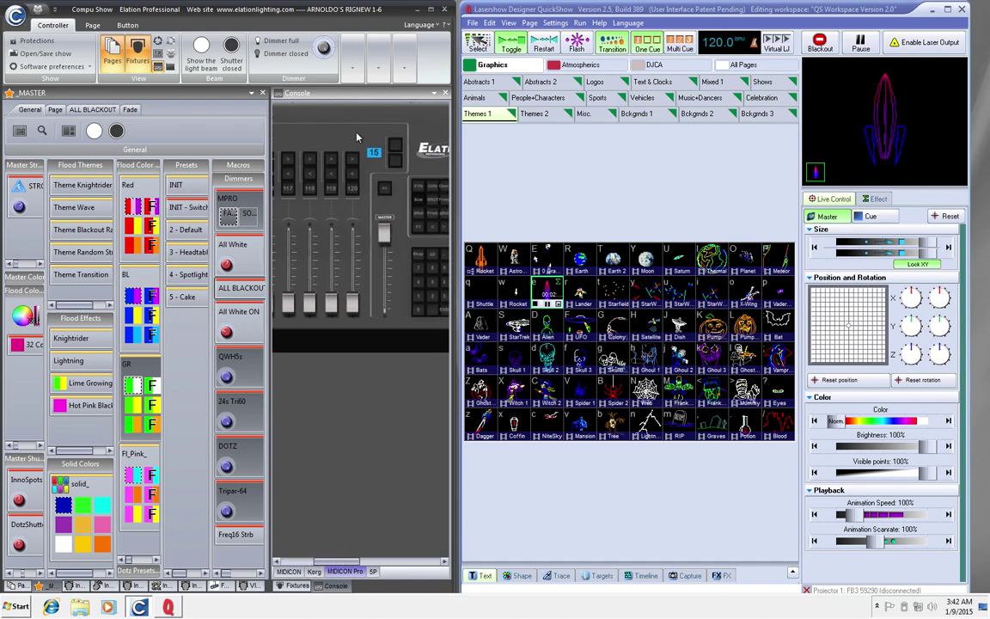
{"action": "left_click", "coordinate": [396, 151]}
{"action": "left_click", "coordinate": [396, 151]}
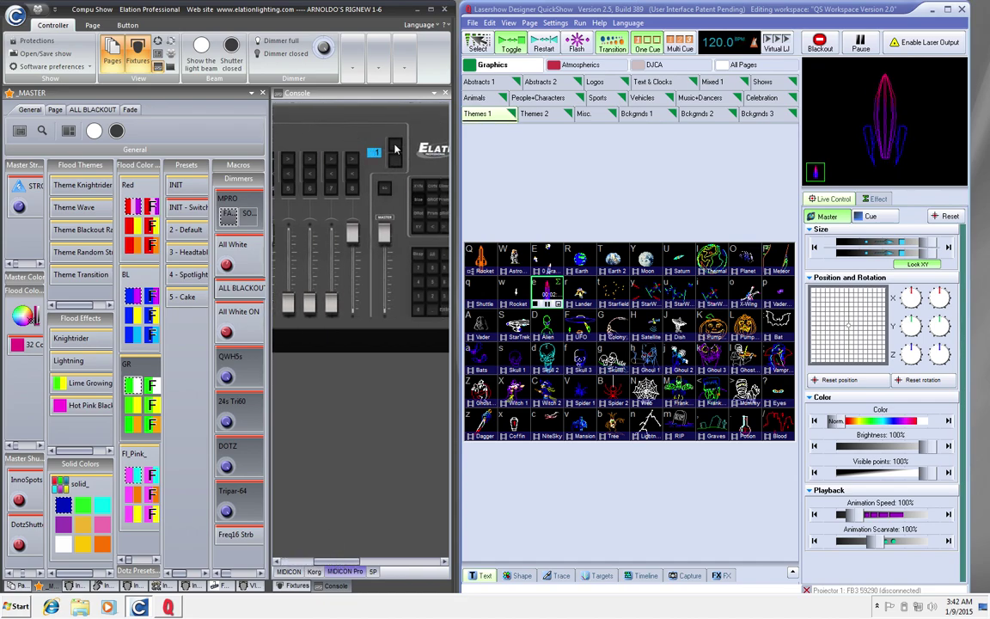
- Check the MIDICON Pro's MIDI OUT devices, confirming LoopBe Internal MIDI is listed, without adding any
{"action": "right_click", "coordinate": [344, 571]}
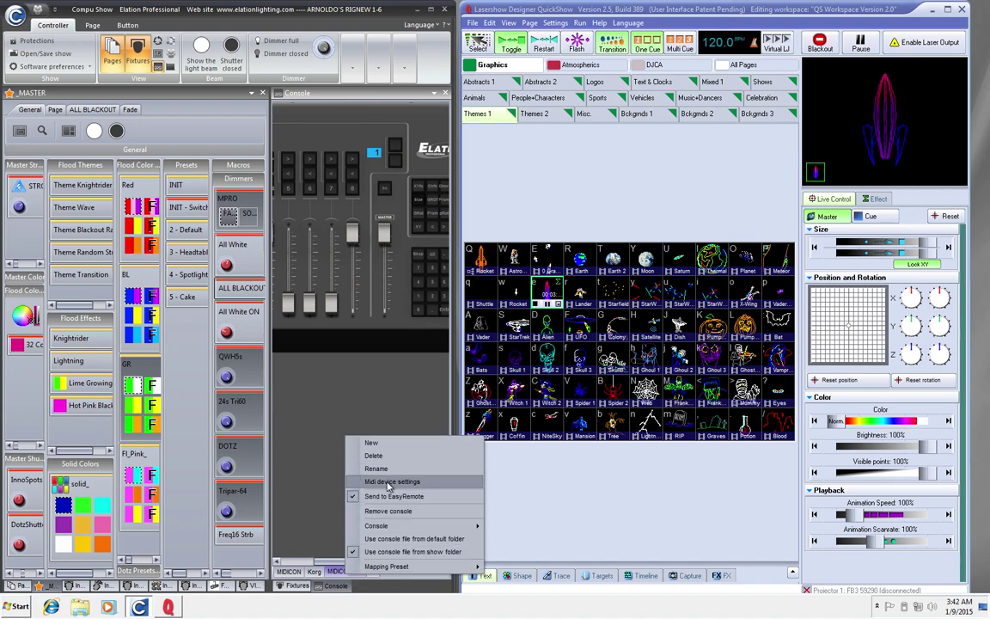
{"action": "left_click", "coordinate": [389, 483]}
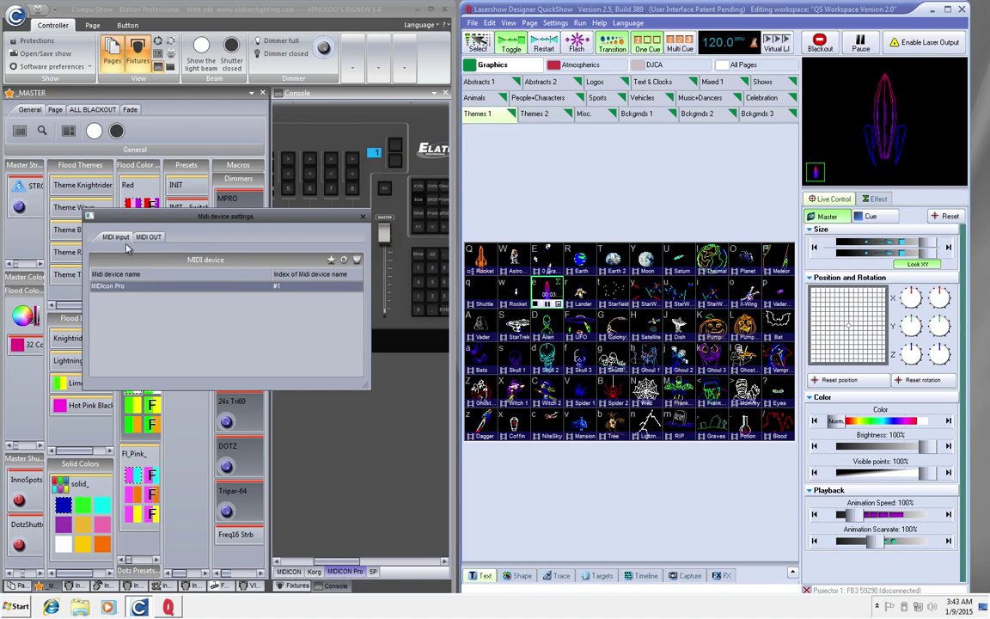
{"action": "left_click", "coordinate": [152, 238]}
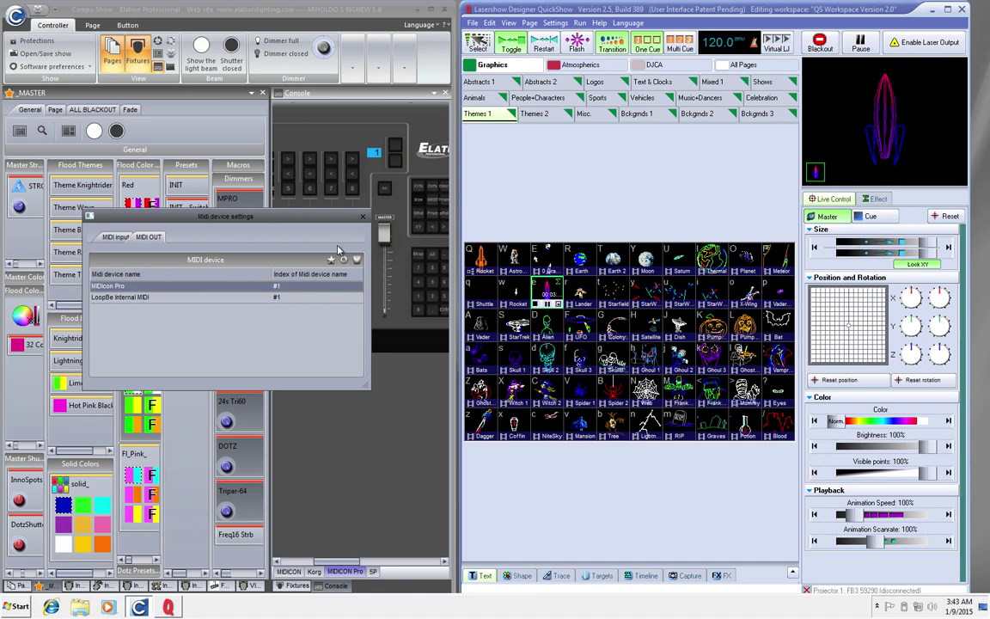
{"action": "left_click", "coordinate": [357, 259]}
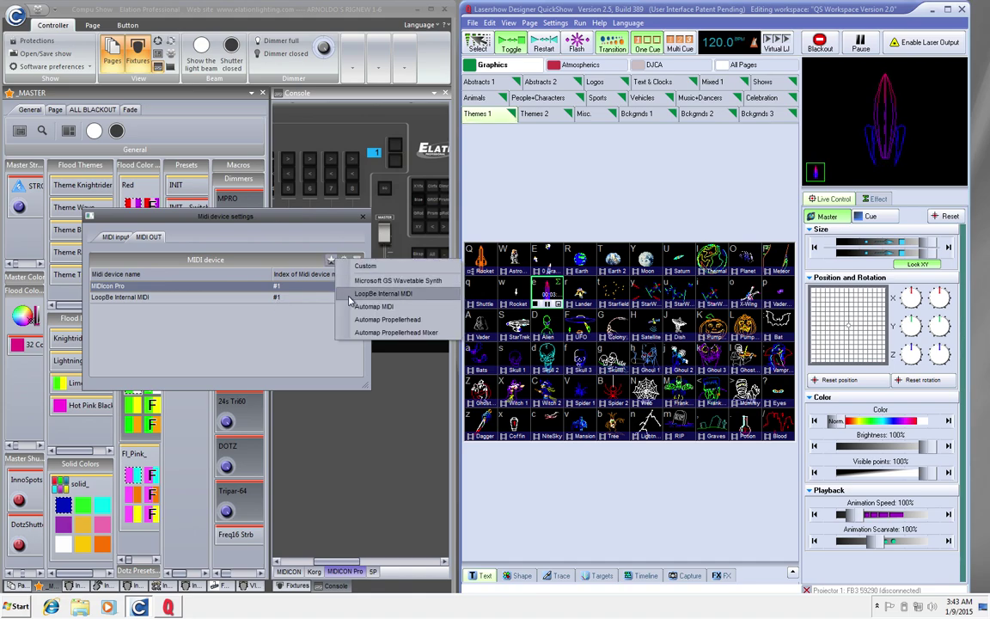
{"action": "left_click", "coordinate": [269, 293]}
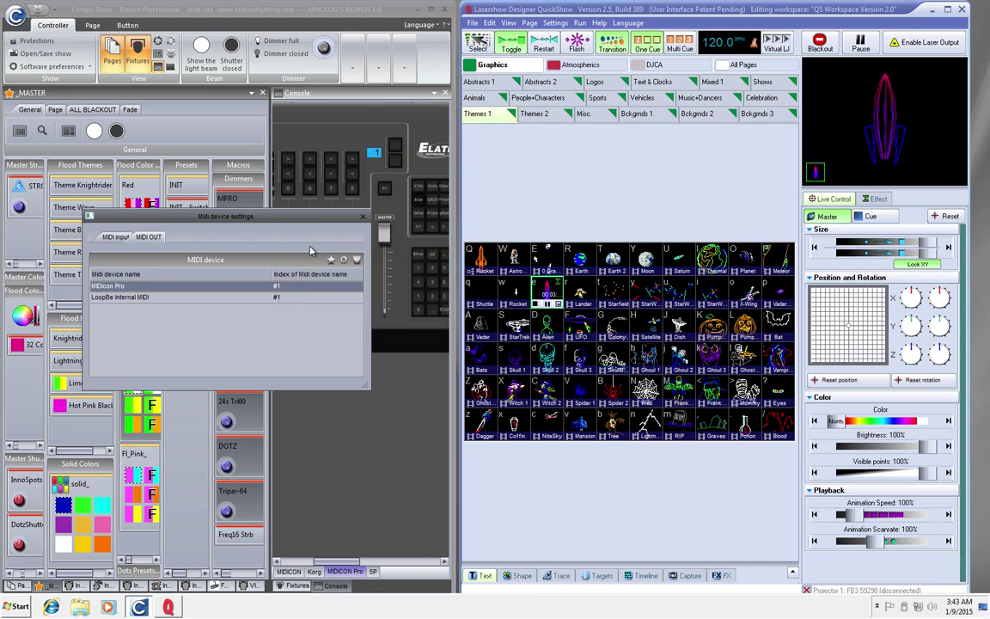
- Close the device settings and open QuickShow's MIDI Shortcuts window beside the console
{"action": "left_click", "coordinate": [363, 217]}
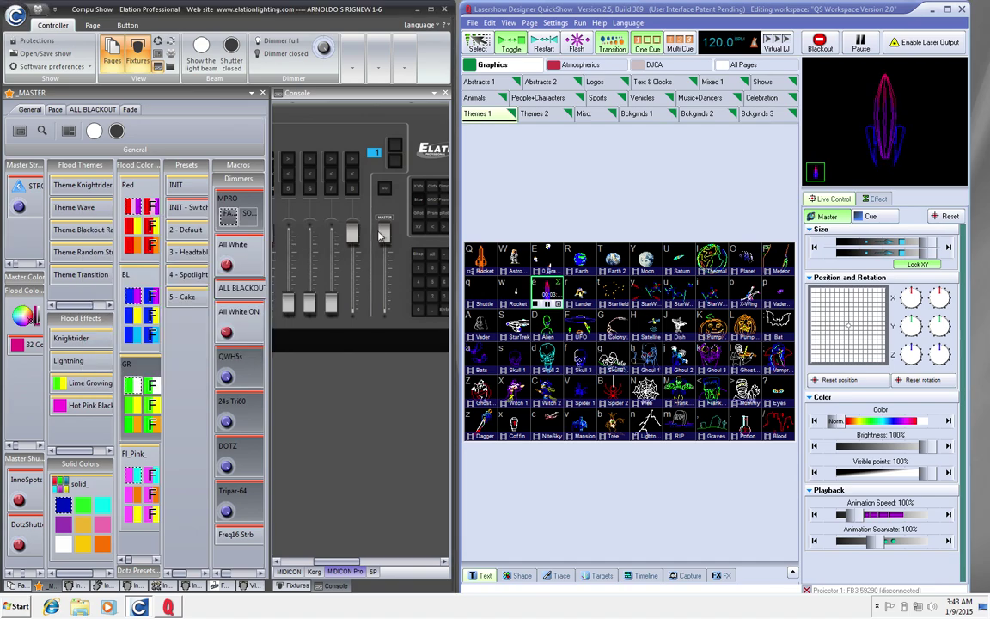
{"action": "left_click", "coordinate": [530, 23]}
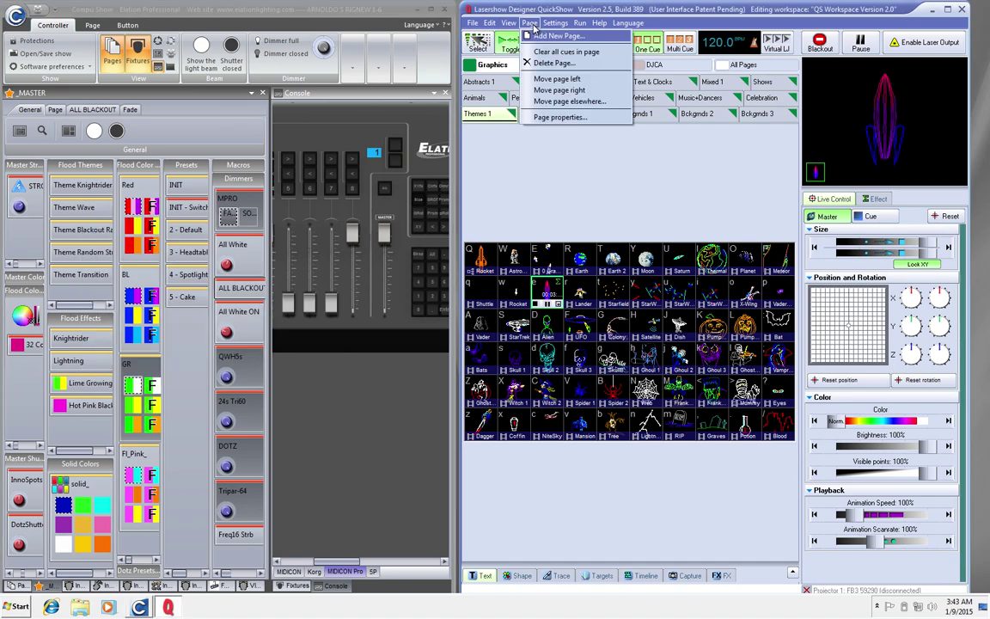
{"action": "mouse_move", "coordinate": [554, 24]}
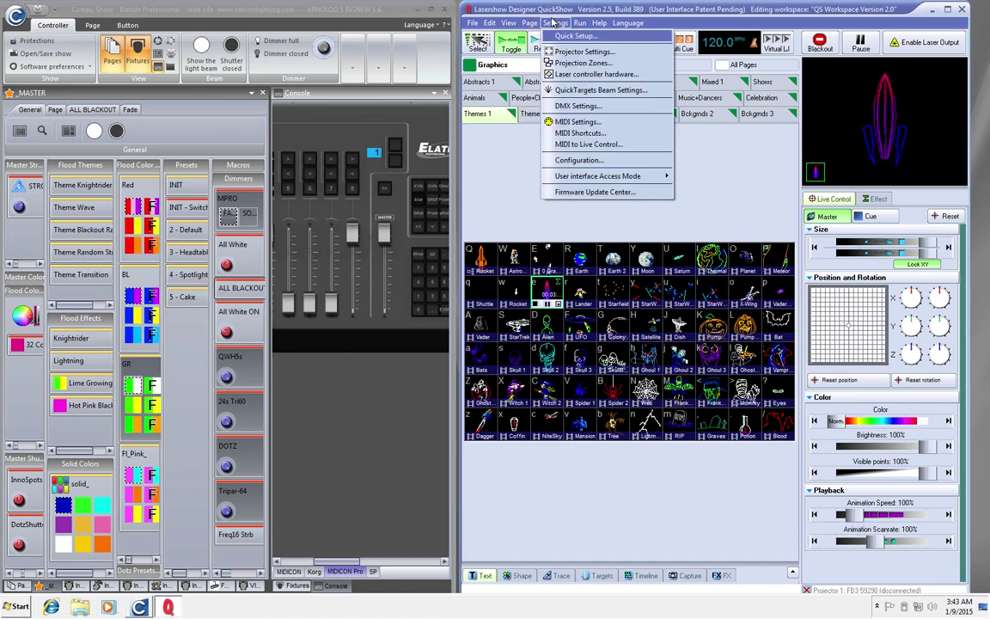
{"action": "left_click", "coordinate": [561, 133]}
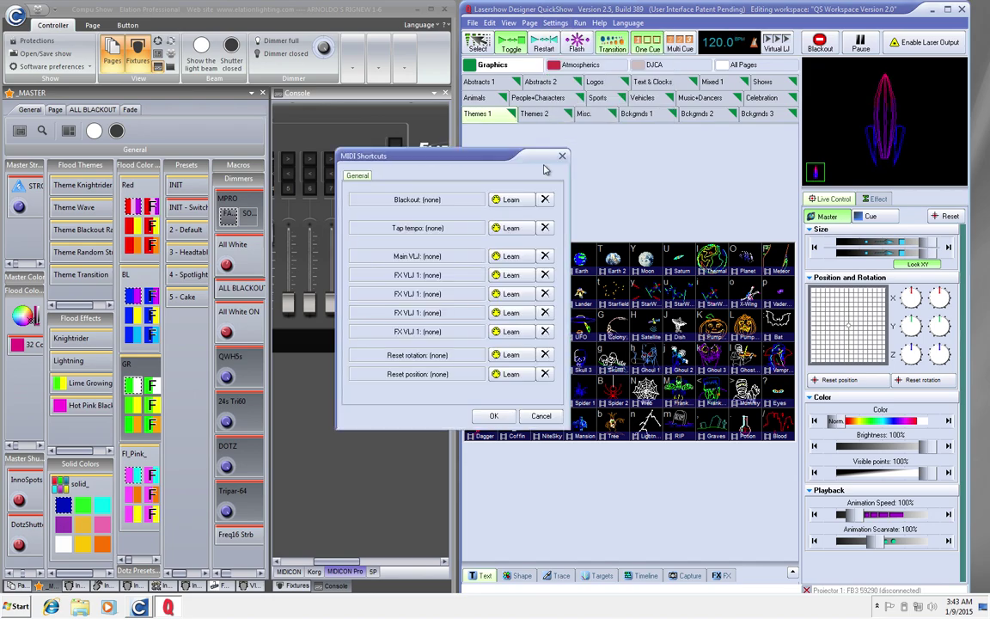
{"action": "left_click_drag", "start_coordinate": [433, 151], "coordinate": [661, 148]}
- Learn the Blackout shortcut from the console's BO button as 906E00 and confirm
{"action": "left_click", "coordinate": [655, 183]}
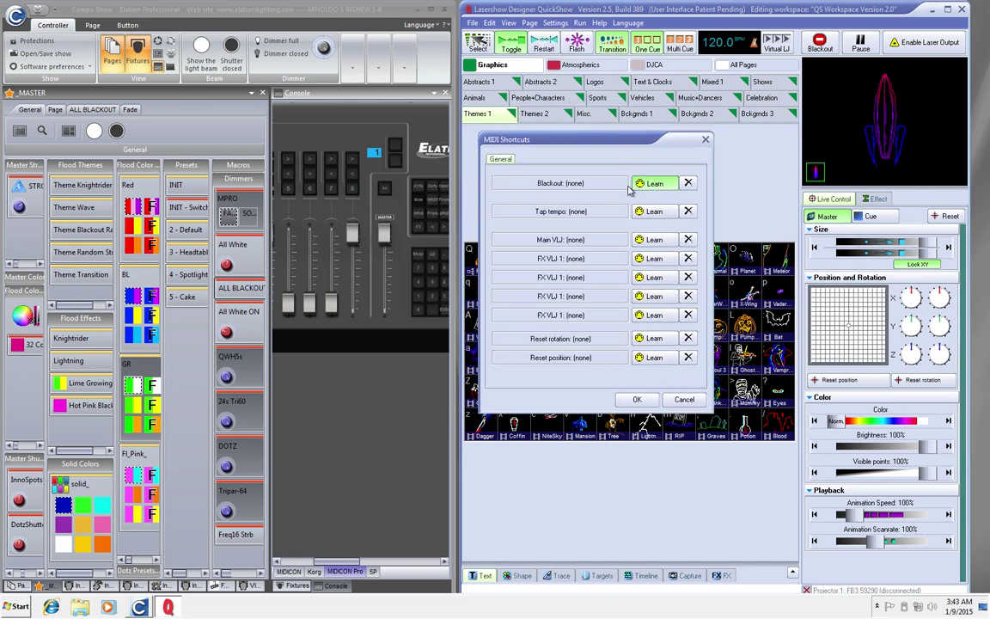
{"action": "left_click", "coordinate": [384, 191]}
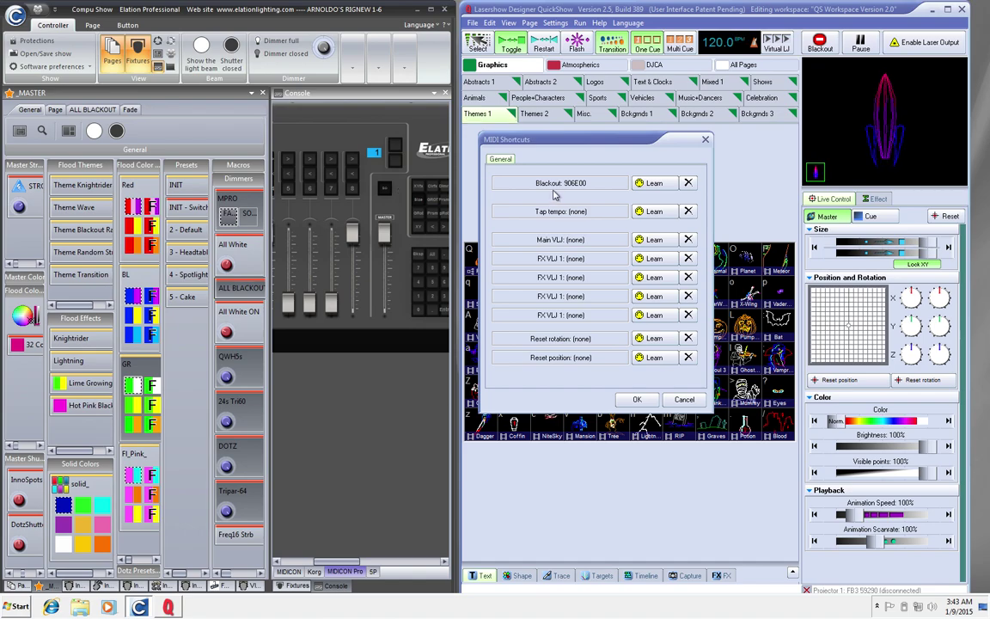
{"action": "left_click", "coordinate": [637, 399]}
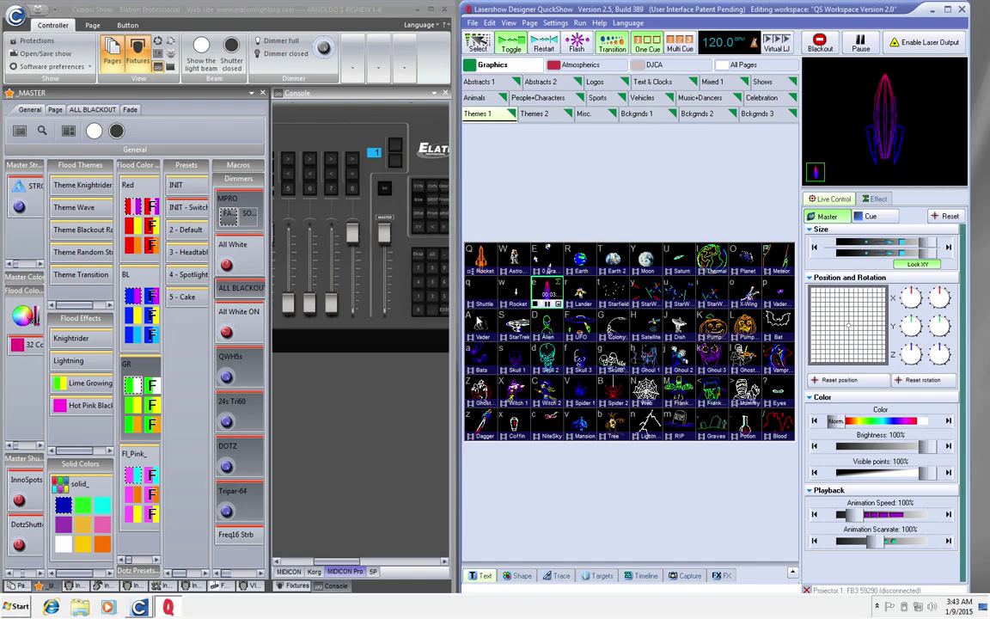
- Play the Star Trek cue and black it out with the console's BO button
{"action": "left_click", "coordinate": [387, 188]}
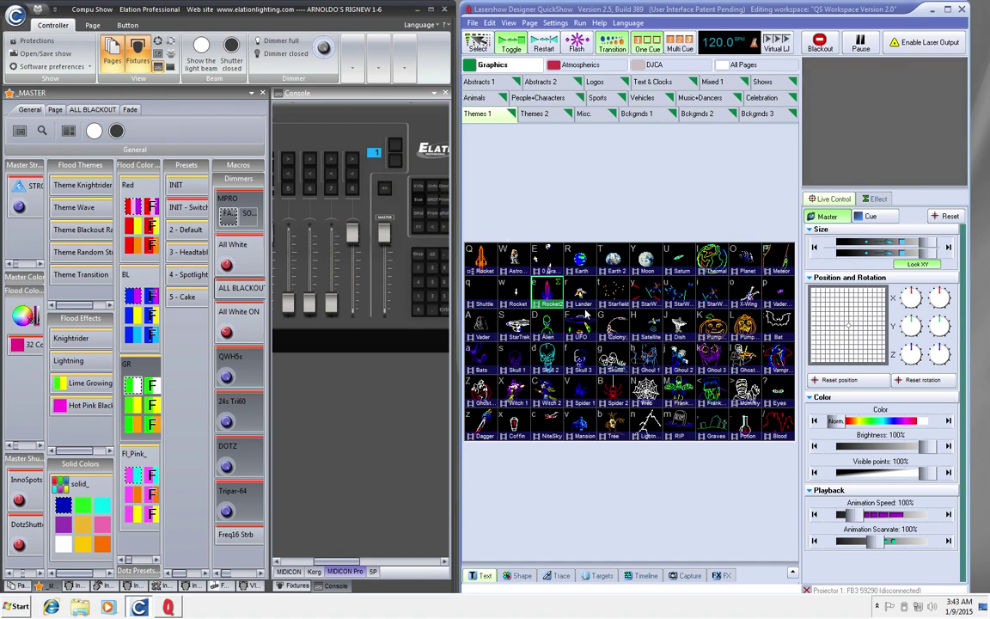
{"action": "left_click", "coordinate": [504, 325]}
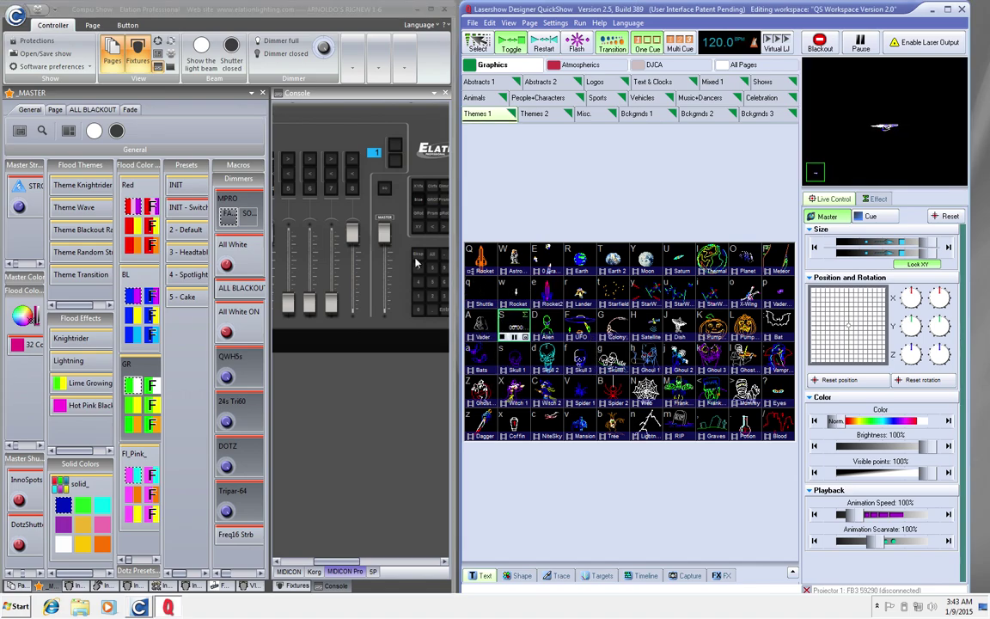
{"action": "left_click", "coordinate": [384, 192]}
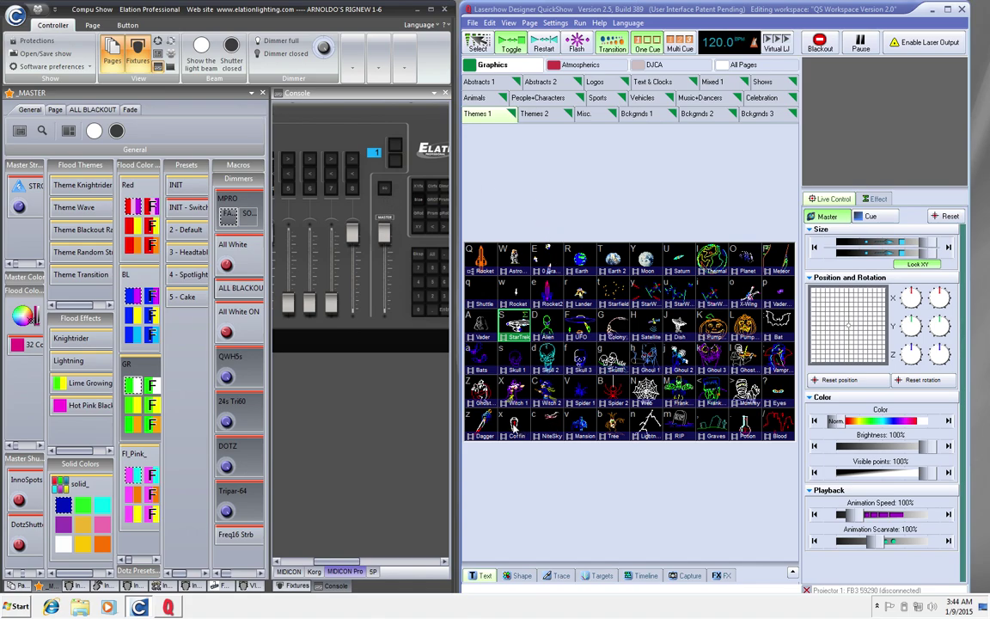
- Play the Bats and Starfield cues, stopping each with a blackout
{"action": "left_click", "coordinate": [479, 355]}
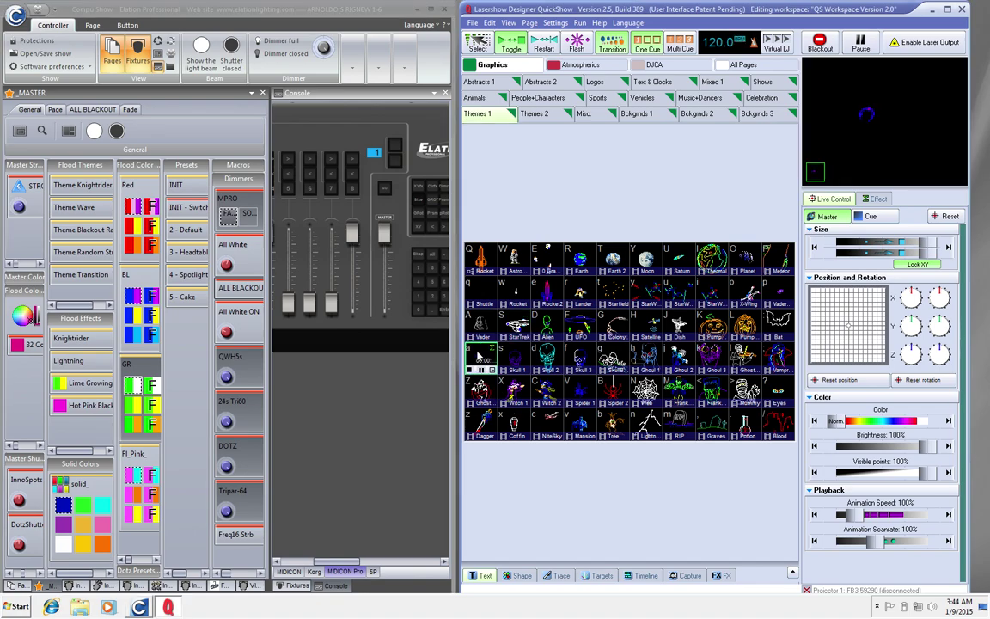
{"action": "left_click", "coordinate": [229, 297]}
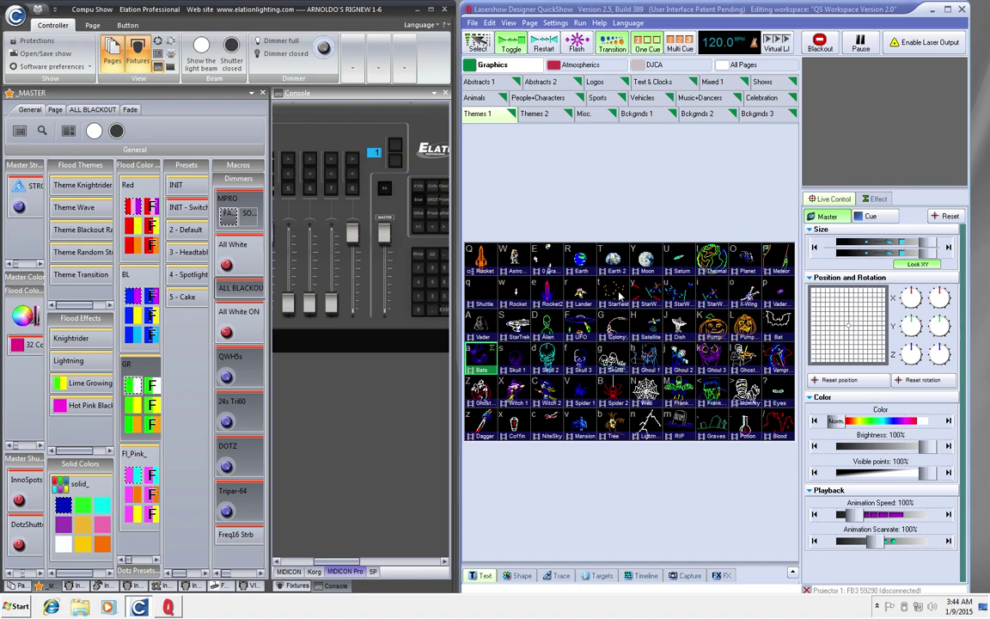
{"action": "left_click", "coordinate": [617, 295]}
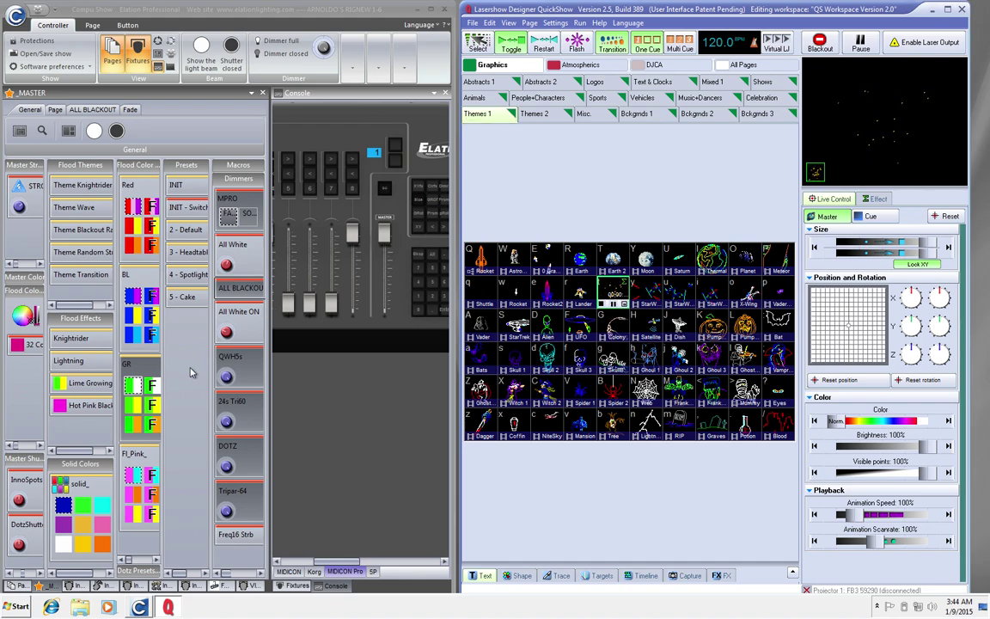
{"action": "left_click", "coordinate": [612, 294]}
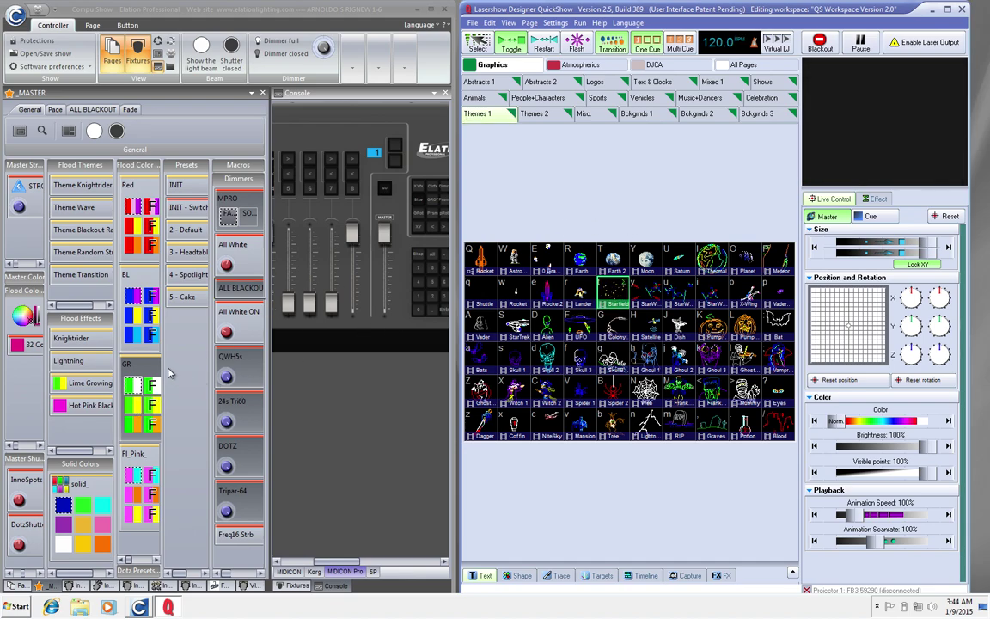
- Activate presets 3 - Headtable, 4 - Spotlight Dance, 5 - Cake, 2 - Default, 3, then 4
{"action": "left_click", "coordinate": [191, 254]}
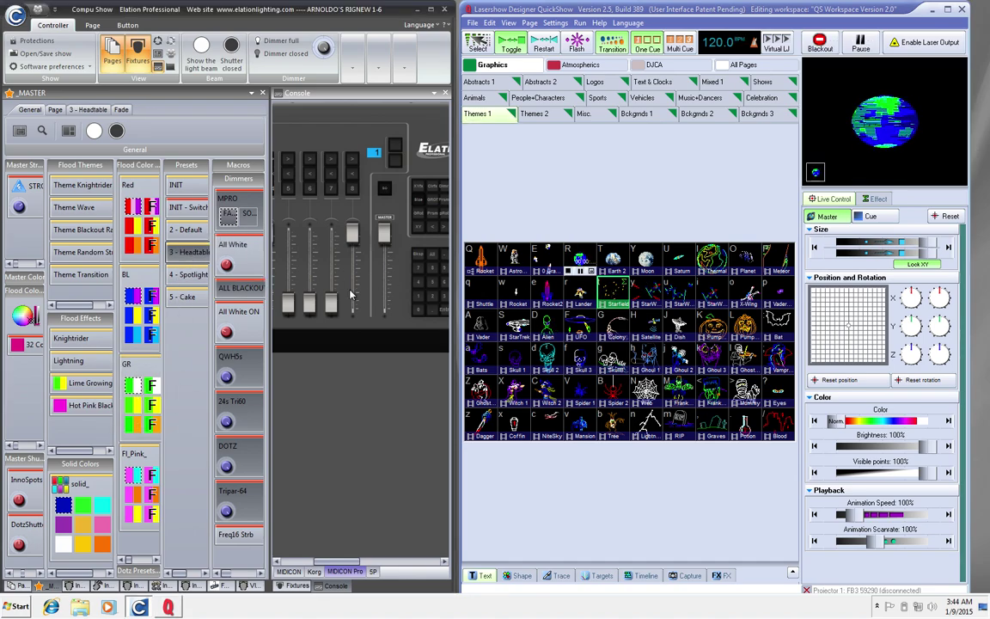
{"action": "left_click", "coordinate": [185, 275]}
{"action": "left_click", "coordinate": [185, 297]}
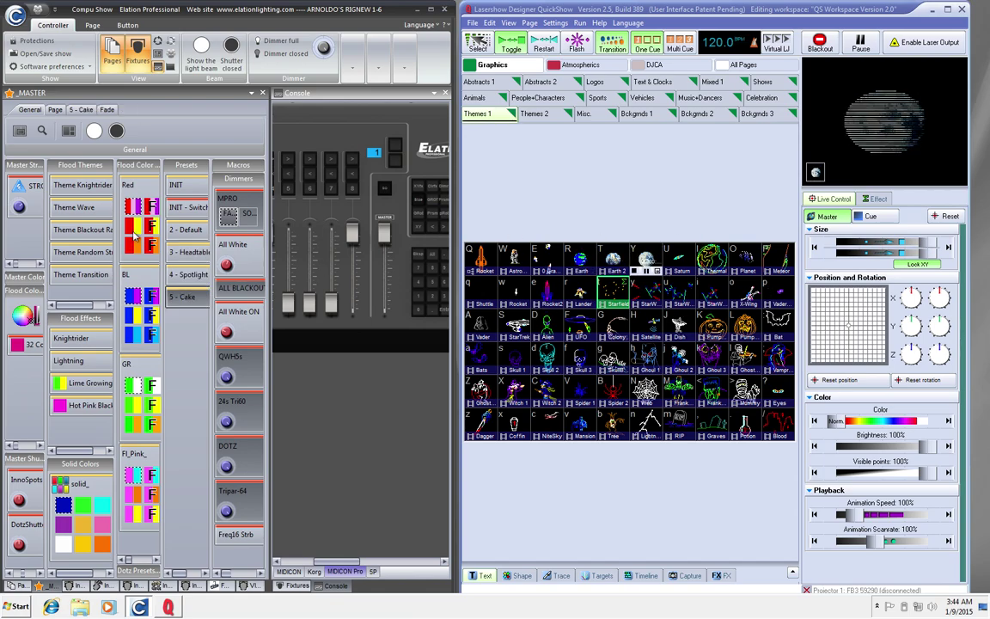
{"action": "left_click", "coordinate": [186, 230]}
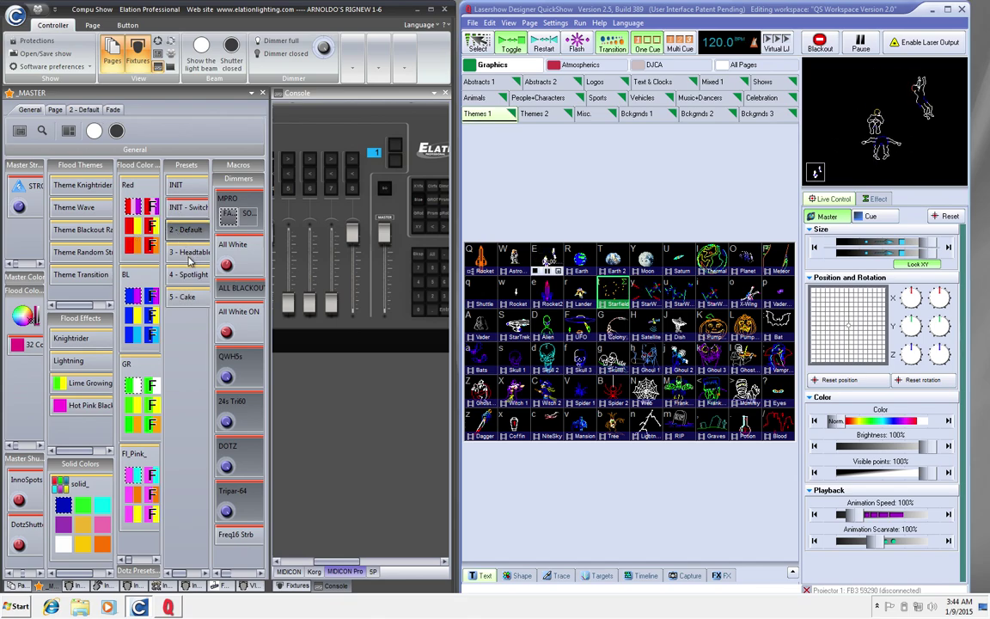
{"action": "left_click", "coordinate": [187, 252]}
{"action": "left_click", "coordinate": [188, 275]}
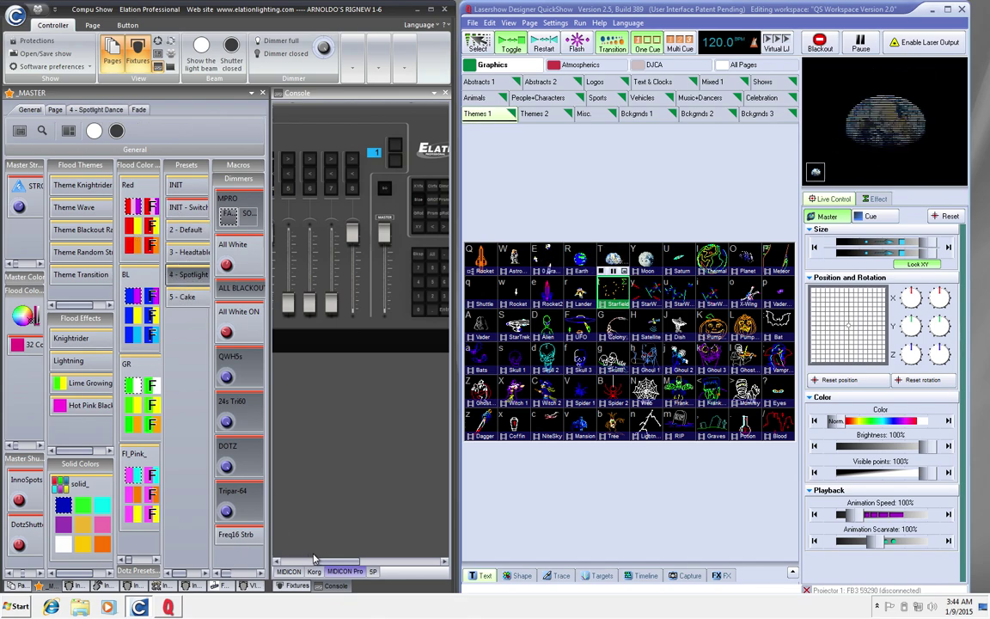
- Fire the 2 - Default and 3 - Headtable presets from the console buttons
{"action": "left_click_drag", "start_coordinate": [340, 563], "coordinate": [402, 565]}
{"action": "left_click", "coordinate": [350, 140]}
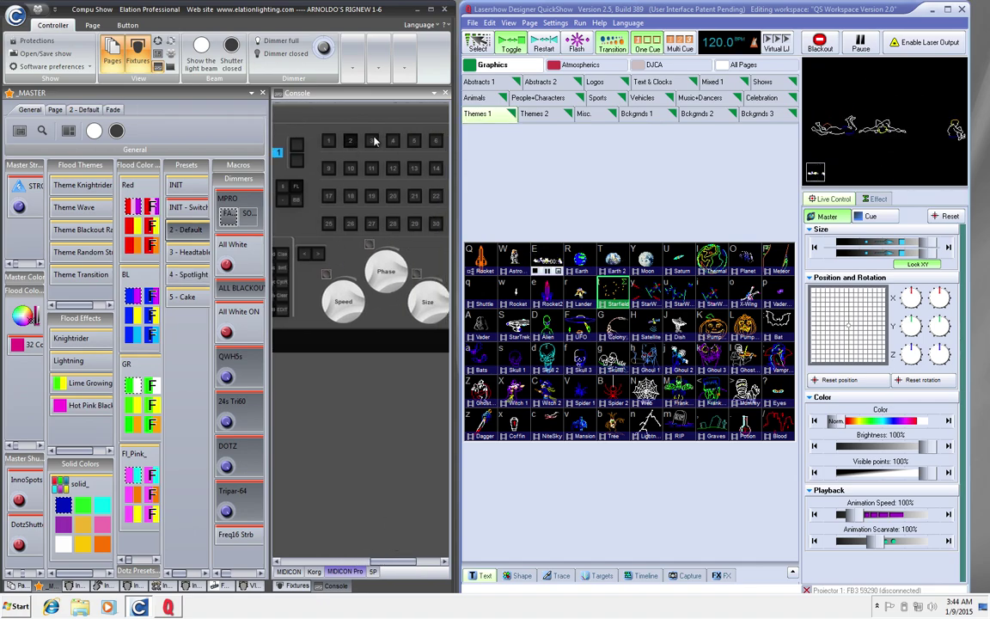
{"action": "left_click", "coordinate": [373, 140]}
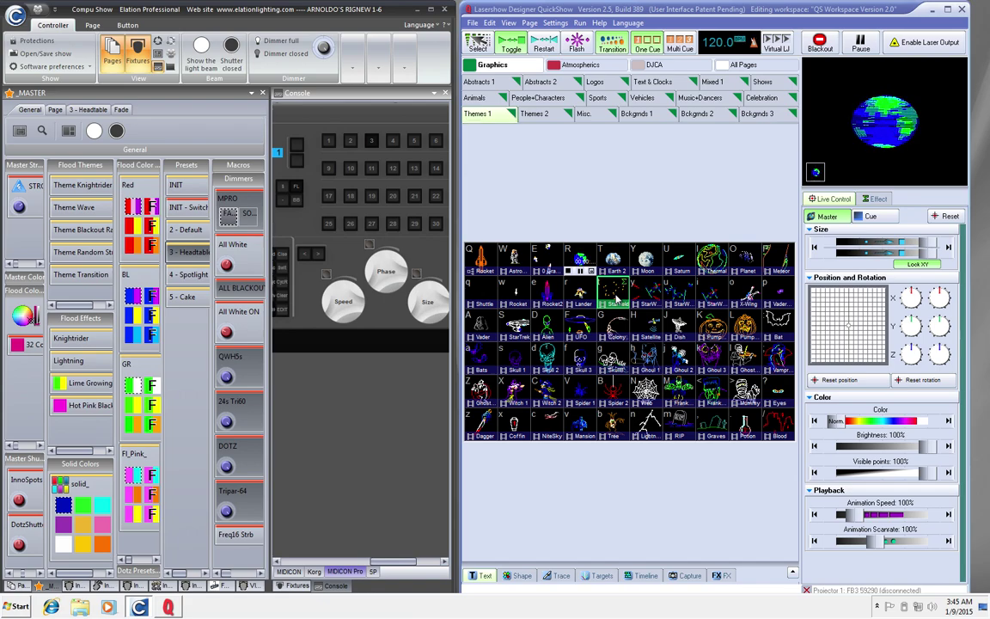
- Show the console's fader section and cycle its page through 16 back to 1
{"action": "mouse_move", "coordinate": [509, 523]}
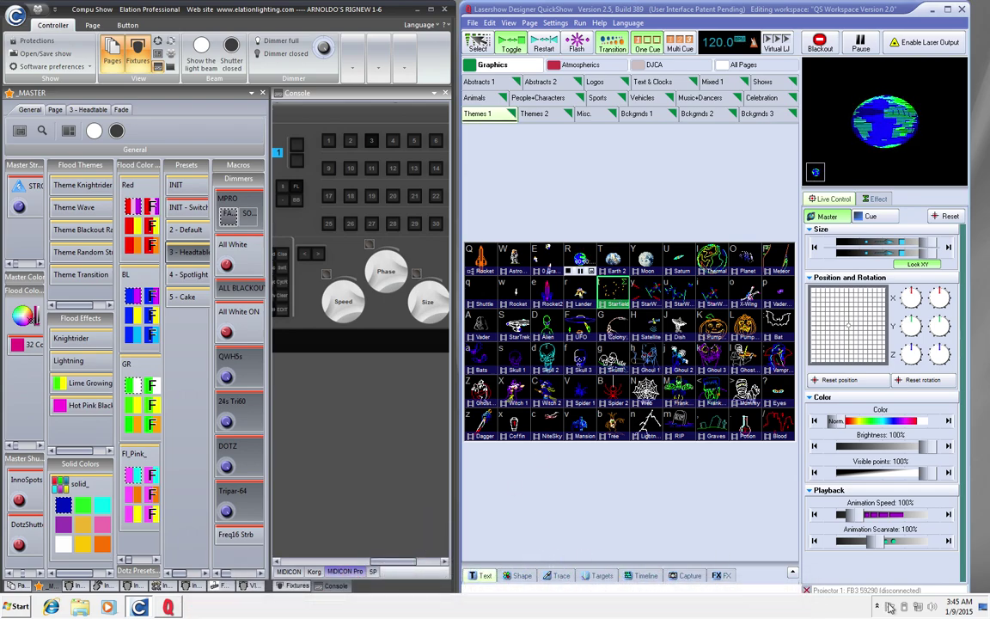
{"action": "left_click", "coordinate": [372, 572]}
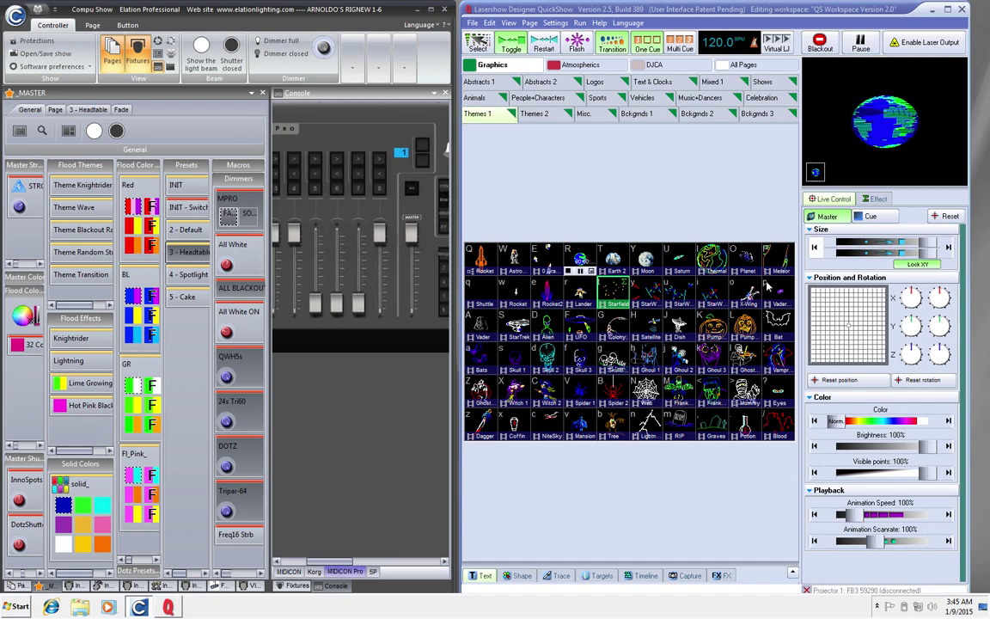
{"action": "mouse_move", "coordinate": [326, 562]}
{"action": "left_mouse_down"}
{"action": "mouse_move", "coordinate": [293, 562]}
{"action": "mouse_move", "coordinate": [311, 562]}
{"action": "left_mouse_up"}
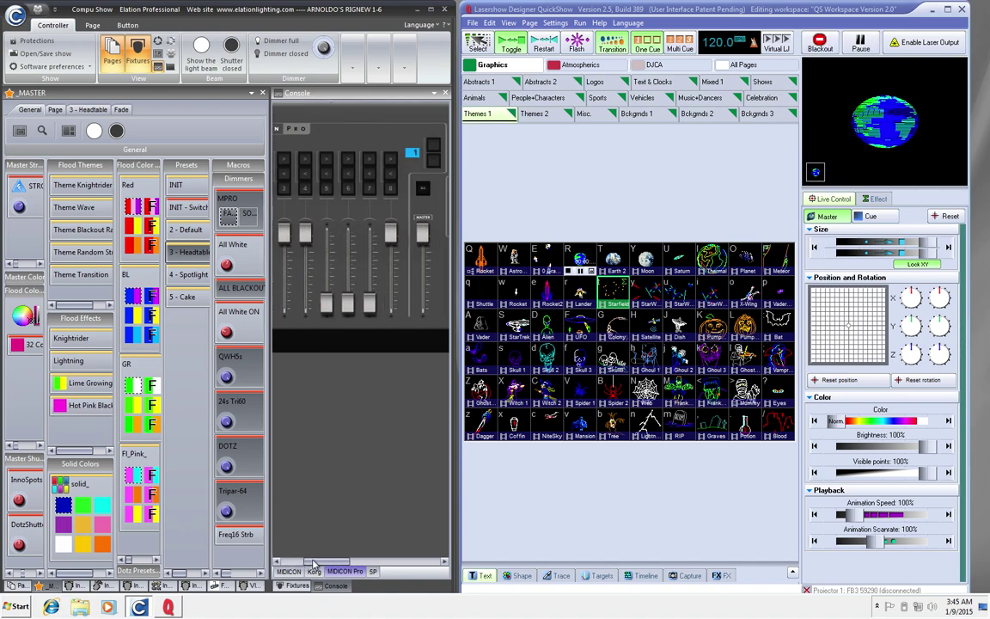
{"action": "left_click", "coordinate": [435, 163]}
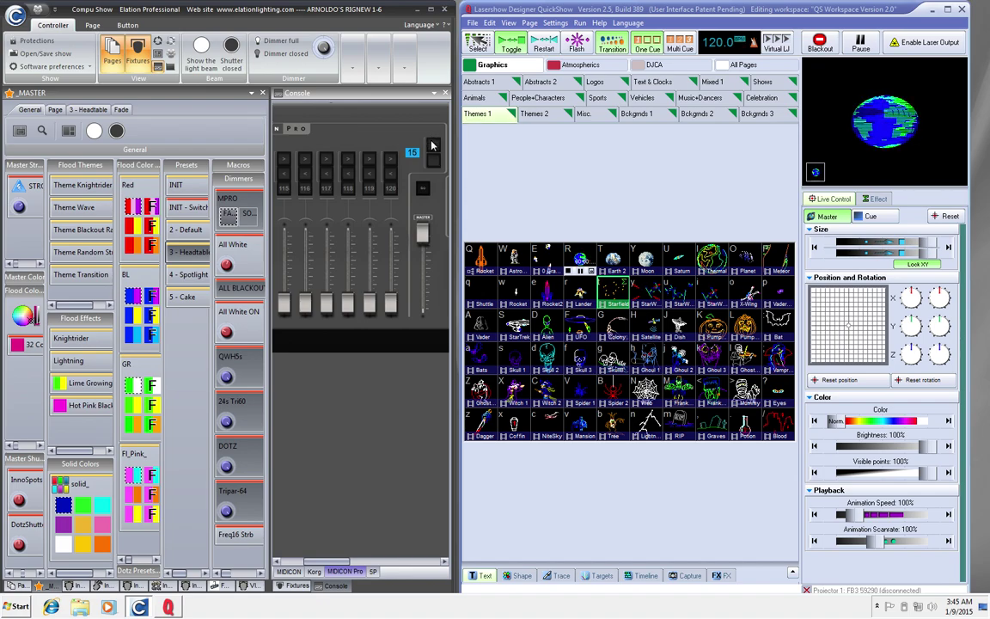
{"action": "left_click", "coordinate": [433, 152]}
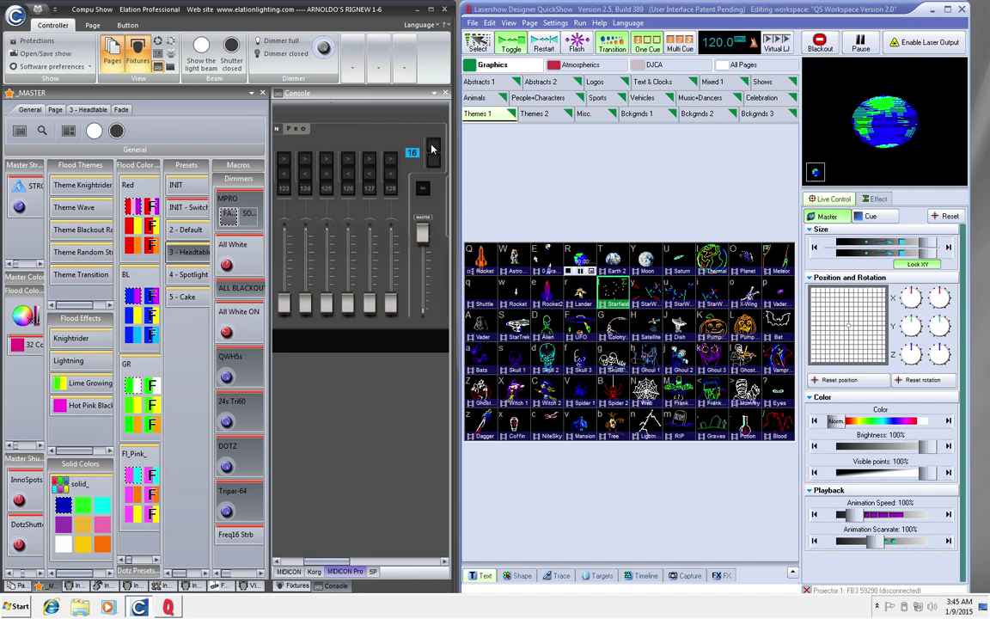
{"action": "left_click", "coordinate": [433, 152]}
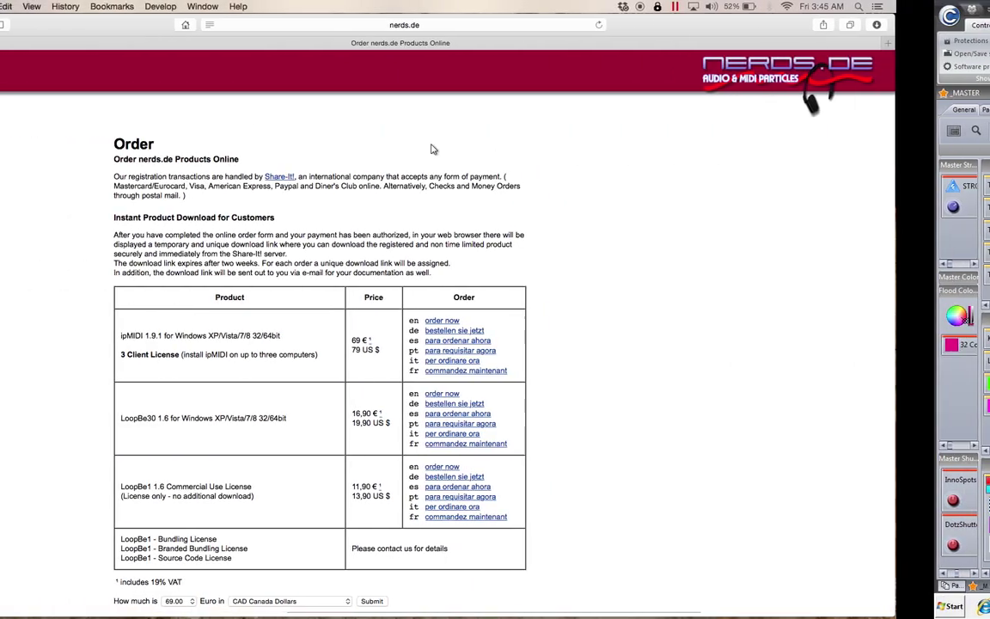